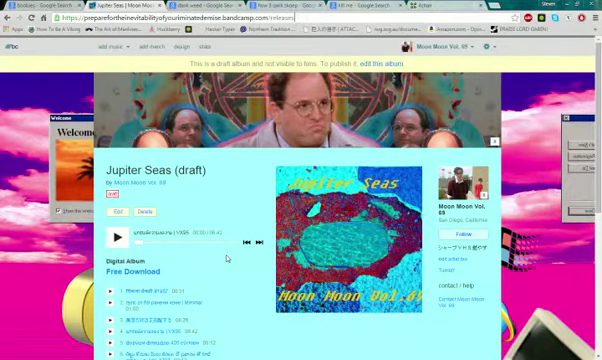
scroll(227, 258, down, 2)
scroll(227, 258, down, 3)
scroll(227, 258, up, 5)
mouse_move(296, 17)
mouse_down()
mouse_move(64, 17)
mouse_move(296, 17)
mouse_up()
scroll(326, 225, down, 3)
scroll(326, 225, down, 3)
scroll(326, 225, down, 1)
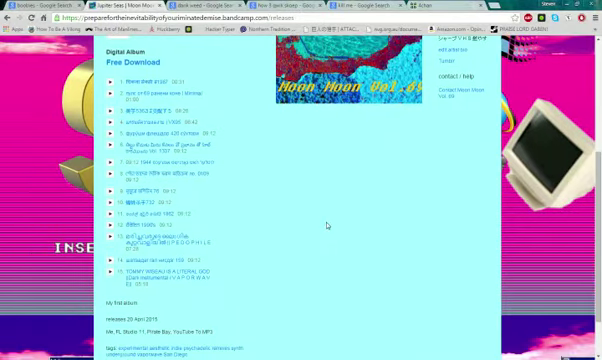